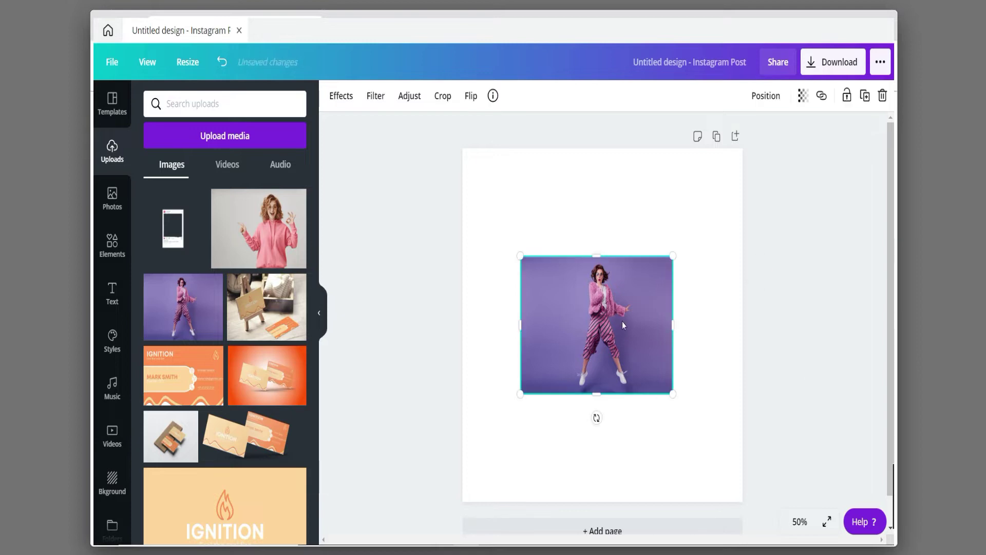
Remove the background from the jumping woman's photo, crop its empty side margins and enlarge the cutout to nearly the page height
{"action": "left_click", "coordinate": [353, 97]}
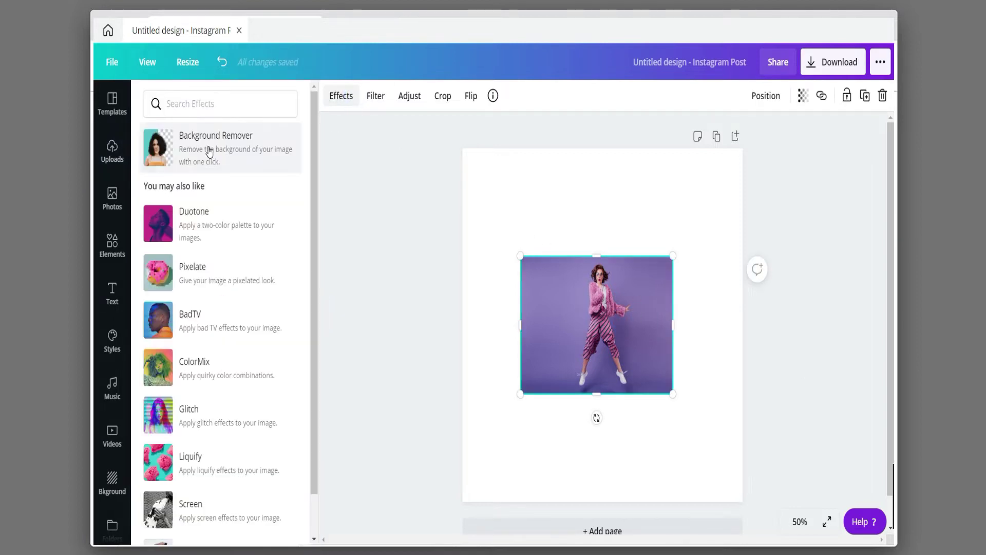
{"action": "left_click", "coordinate": [208, 149]}
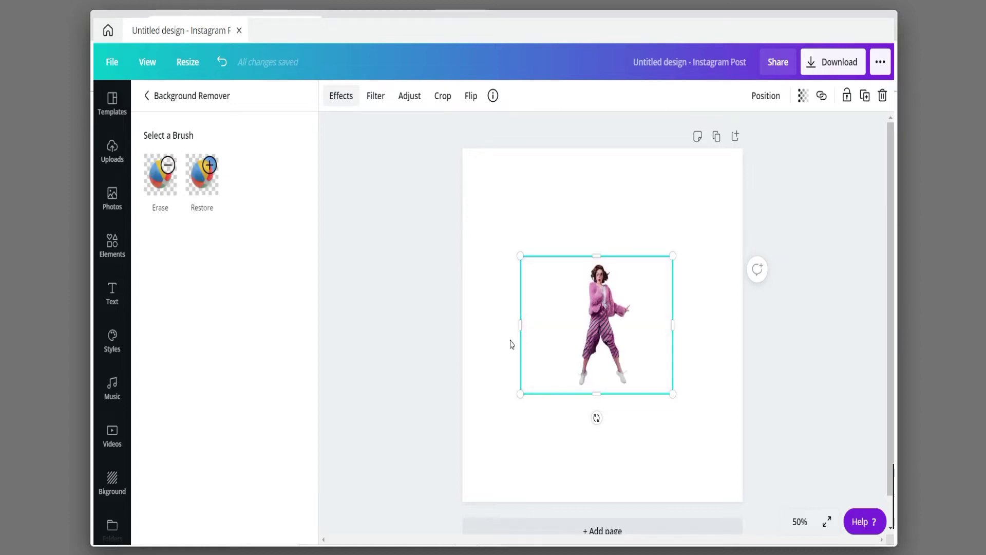
{"action": "left_click_drag", "start_coordinate": [565, 329], "coordinate": [565, 329]}
{"action": "left_click_drag", "start_coordinate": [672, 326], "coordinate": [639, 325]}
{"action": "left_click_drag", "start_coordinate": [638, 395], "coordinate": [721, 462]}
{"action": "left_click_drag", "start_coordinate": [567, 256], "coordinate": [478, 198]}
Set the page background to the light purple default colour
{"action": "left_click", "coordinate": [517, 219]}
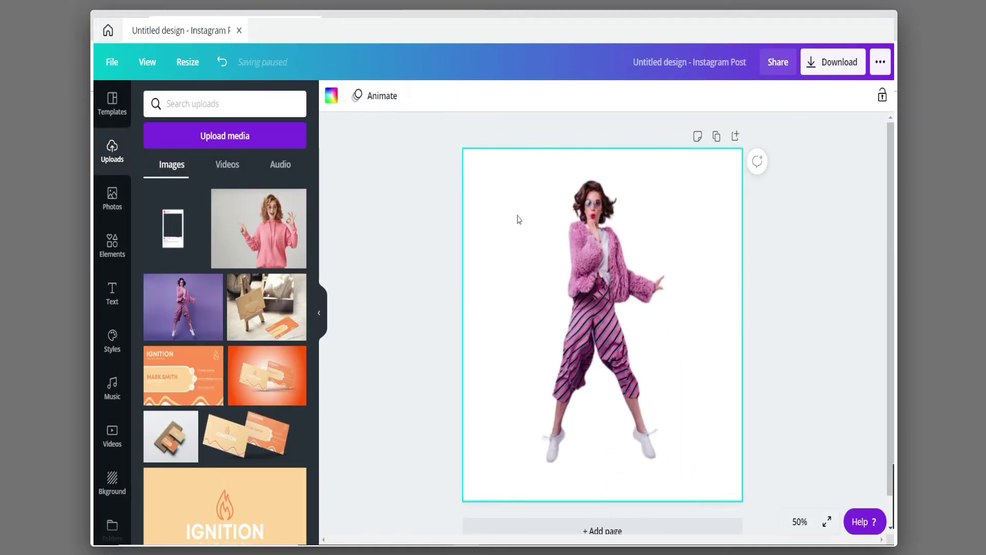
{"action": "left_click", "coordinate": [331, 91]}
{"action": "left_click", "coordinate": [210, 287]}
{"action": "left_click", "coordinate": [237, 325]}
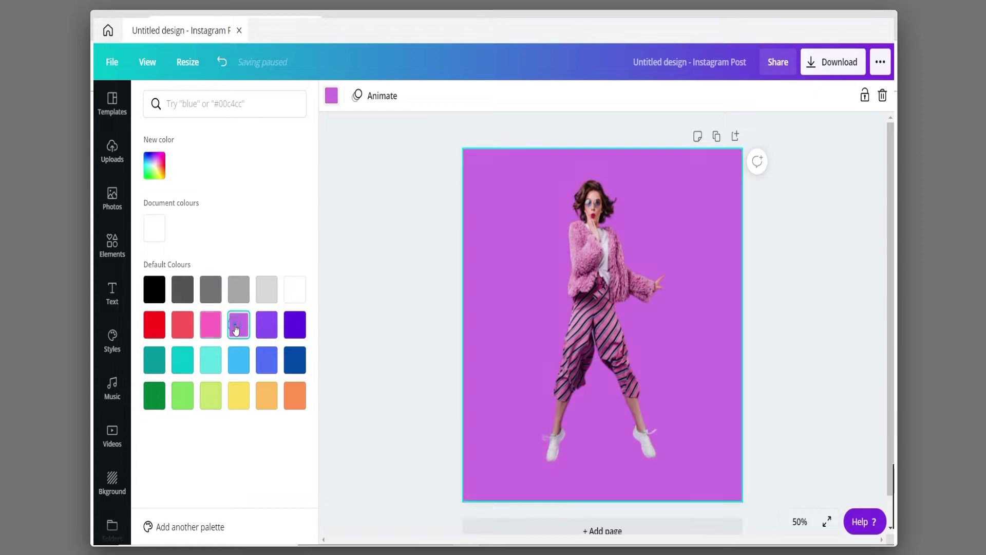
{"action": "left_click", "coordinate": [378, 246]}
Shift the woman slightly lower, add the uploaded Instagram post frame and crop its empty side and top margins
{"action": "left_click_drag", "start_coordinate": [594, 267], "coordinate": [570, 279]}
{"action": "left_click", "coordinate": [172, 227]}
{"action": "left_click_drag", "start_coordinate": [678, 298], "coordinate": [627, 299]}
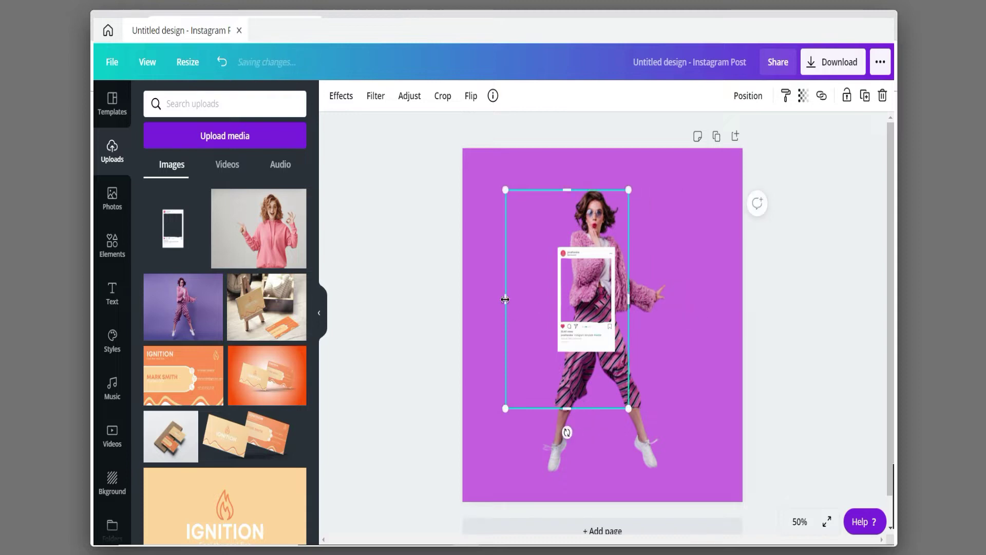
{"action": "left_click_drag", "start_coordinate": [505, 300], "coordinate": [548, 298]}
{"action": "left_click_drag", "start_coordinate": [629, 300], "coordinate": [625, 301]}
{"action": "left_click_drag", "start_coordinate": [586, 190], "coordinate": [585, 239]}
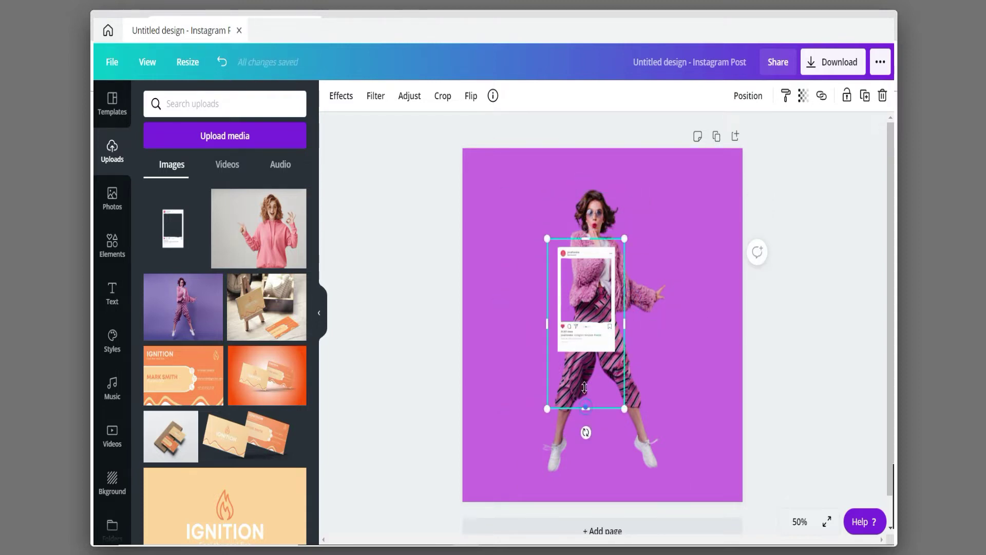
Crop the frame's empty area at the bottom, enlarge the frame and place it over the woman
{"action": "left_click_drag", "start_coordinate": [584, 388], "coordinate": [461, 443]}
{"action": "left_click_drag", "start_coordinate": [554, 366], "coordinate": [571, 346]}
{"action": "left_click_drag", "start_coordinate": [645, 219], "coordinate": [703, 123]}
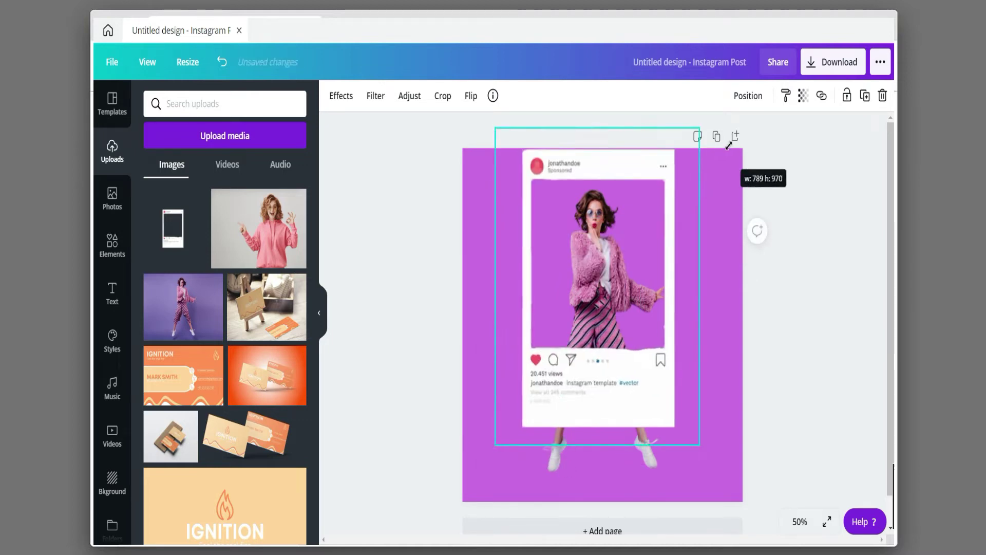
{"action": "left_click_drag", "start_coordinate": [650, 267], "coordinate": [646, 314]}
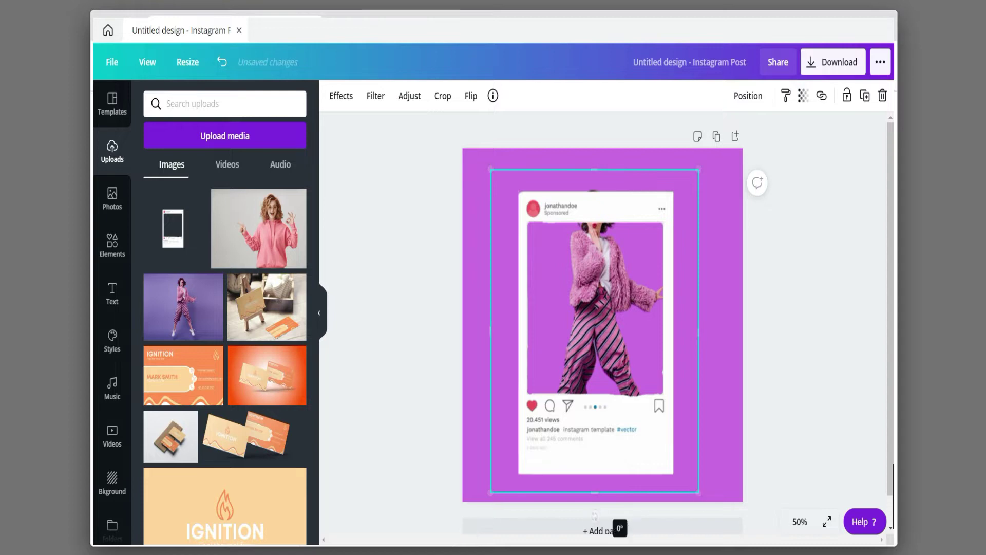
Tilt the Instagram frame counter-clockwise and reposition it around the woman
{"action": "left_click_drag", "start_coordinate": [594, 515], "coordinate": [659, 519]}
{"action": "left_click_drag", "start_coordinate": [728, 451], "coordinate": [719, 430]}
{"action": "left_click_drag", "start_coordinate": [636, 339], "coordinate": [643, 348]}
{"action": "left_click_drag", "start_coordinate": [638, 495], "coordinate": [663, 509]}
{"action": "left_click_drag", "start_coordinate": [650, 395], "coordinate": [661, 378]}
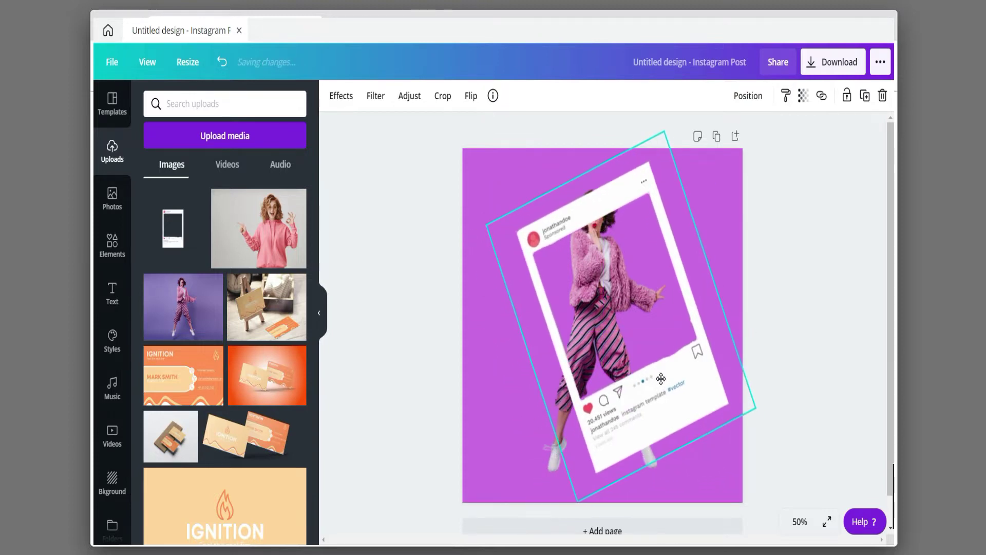
Rotate the frame further counter-clockwise, enlarge it and fit it so its lower right corner reaches the page edge
{"action": "left_click_drag", "start_coordinate": [674, 477], "coordinate": [699, 482]}
{"action": "left_click_drag", "start_coordinate": [478, 245], "coordinate": [453, 226]}
{"action": "left_click_drag", "start_coordinate": [560, 262], "coordinate": [569, 273]}
{"action": "right_click", "coordinate": [595, 262]}
{"action": "left_click", "coordinate": [834, 231]}
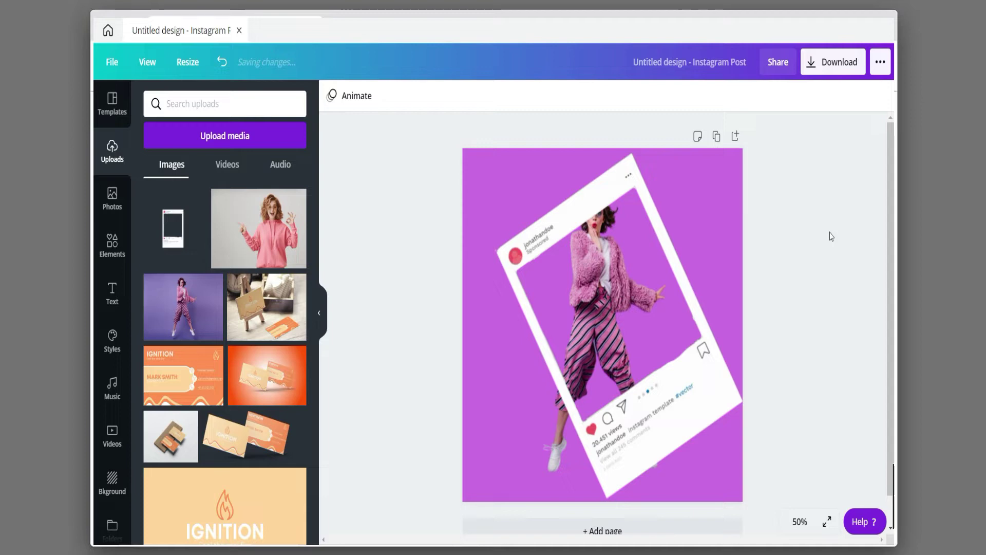
Duplicate the woman's cutout, align the copy over the original and crop its left side so that leg stays behind the frame
{"action": "left_click", "coordinate": [534, 467]}
{"action": "key", "text": "ctrl+d"}
{"action": "left_click_drag", "start_coordinate": [604, 388], "coordinate": [600, 383]}
{"action": "left_click_drag", "start_coordinate": [518, 332], "coordinate": [571, 300]}
{"action": "left_click", "coordinate": [856, 291]}
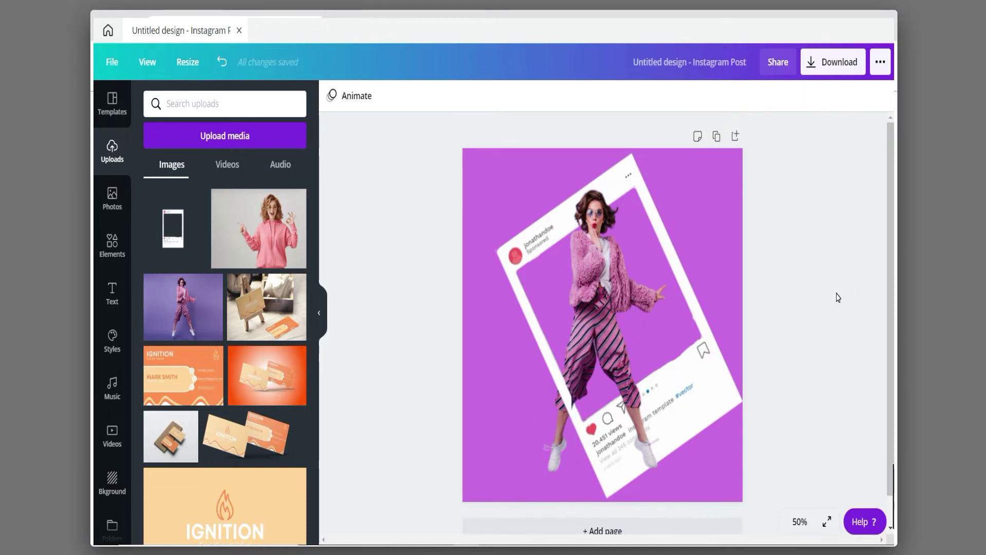
Trim the copy's left edge, duplicate it in exact alignment and crop the new copy down to the woman's lower right part
{"action": "left_click", "coordinate": [588, 405]}
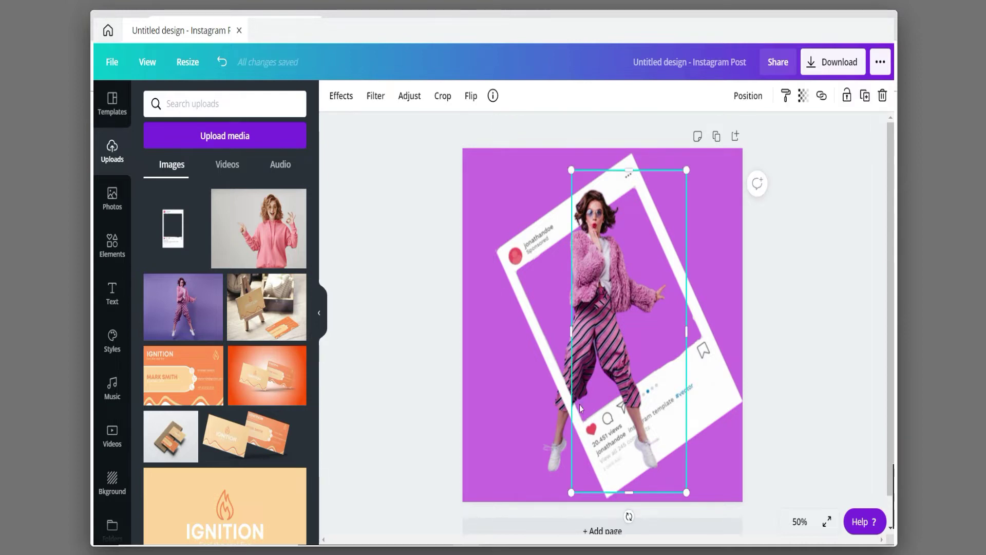
{"action": "left_click_drag", "start_coordinate": [577, 336], "coordinate": [576, 336]}
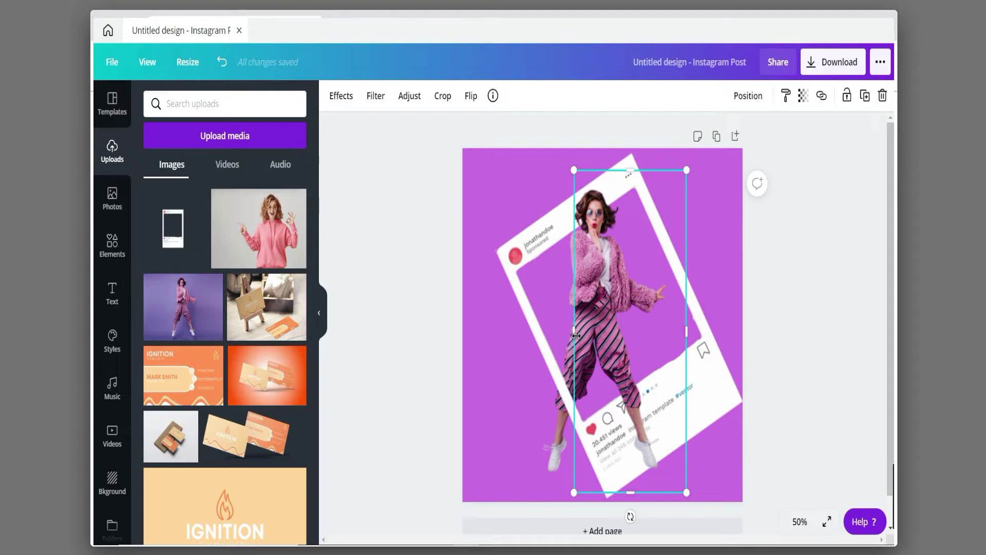
{"action": "left_click", "coordinate": [863, 96]}
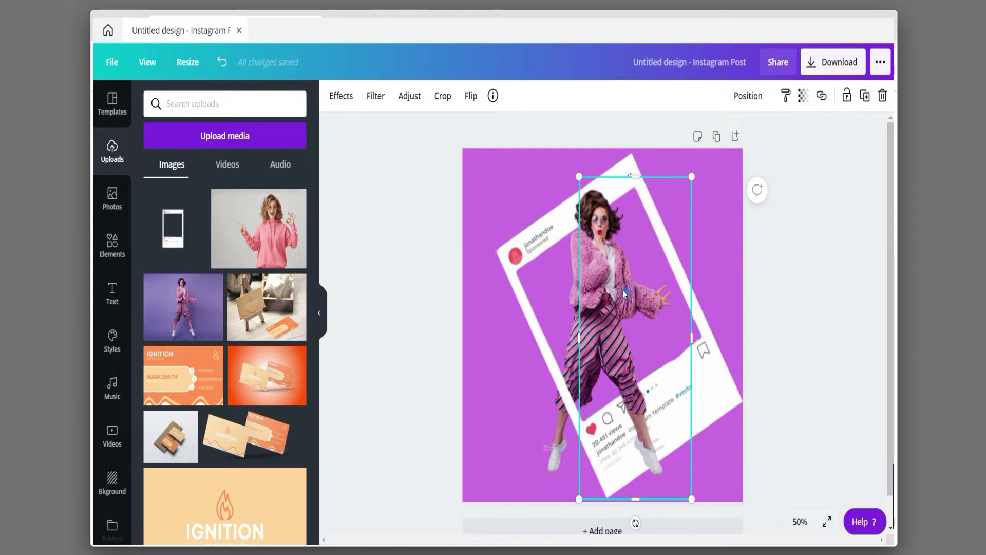
{"action": "left_click_drag", "start_coordinate": [624, 292], "coordinate": [618, 285]}
{"action": "left_click_drag", "start_coordinate": [575, 333], "coordinate": [639, 340]}
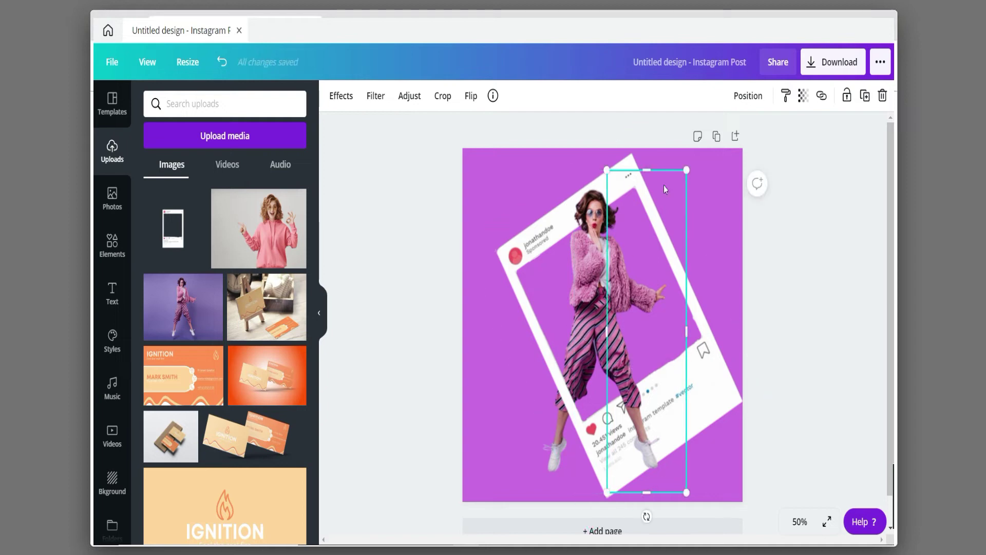
{"action": "left_click_drag", "start_coordinate": [647, 170], "coordinate": [648, 297]}
Crop the other copy's bottom up to the thighs and extend its left edge to cover the whole upper body
{"action": "left_click", "coordinate": [583, 334]}
{"action": "left_click_drag", "start_coordinate": [574, 331], "coordinate": [576, 328]}
{"action": "left_click_drag", "start_coordinate": [629, 492], "coordinate": [630, 366]}
{"action": "left_click_drag", "start_coordinate": [577, 279], "coordinate": [558, 270]}
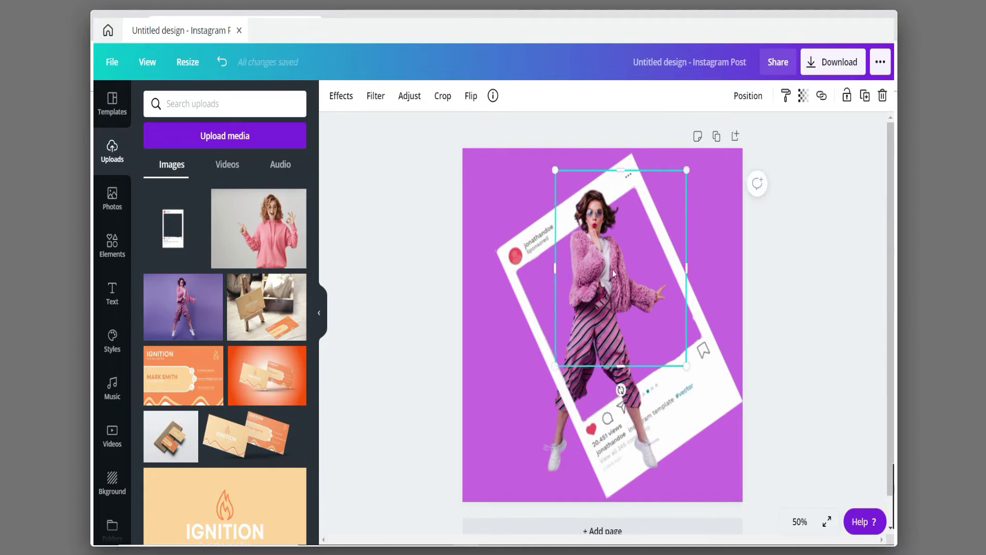
{"action": "left_click", "coordinate": [842, 253]}
Select the frame and all the woman's cutouts together, enlarge them slightly and recentre them on the page
{"action": "left_click_drag", "start_coordinate": [835, 395], "coordinate": [455, 210]}
{"action": "left_click_drag", "start_coordinate": [775, 113], "coordinate": [803, 94]}
{"action": "left_click_drag", "start_coordinate": [693, 213], "coordinate": [677, 227]}
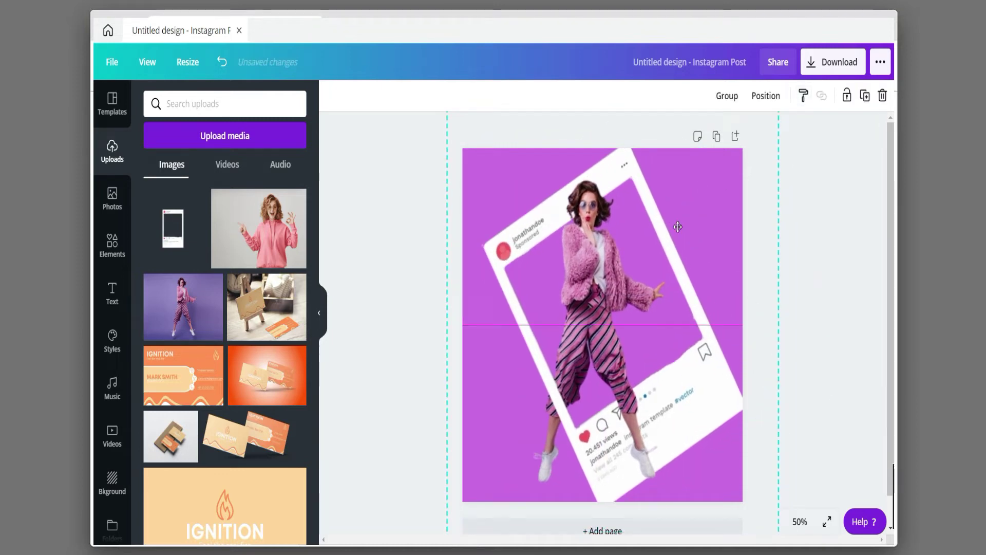
{"action": "left_click", "coordinate": [822, 231]}
Add a second page, insert the uploaded photo of the woman in the pink hoodie and remove its background
{"action": "scroll", "coordinate": [824, 232], "scroll_direction": "down", "scroll_amount": 1}
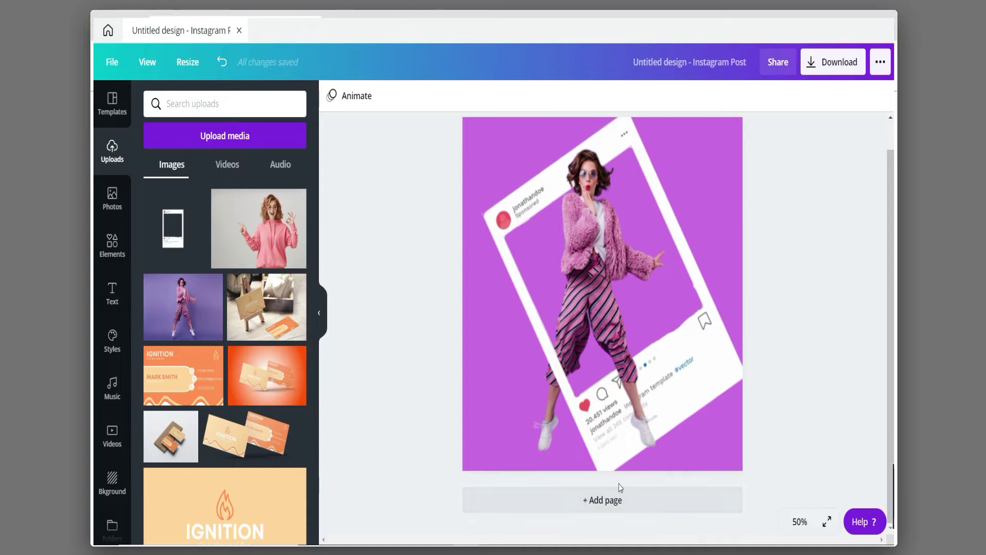
{"action": "left_click", "coordinate": [615, 506]}
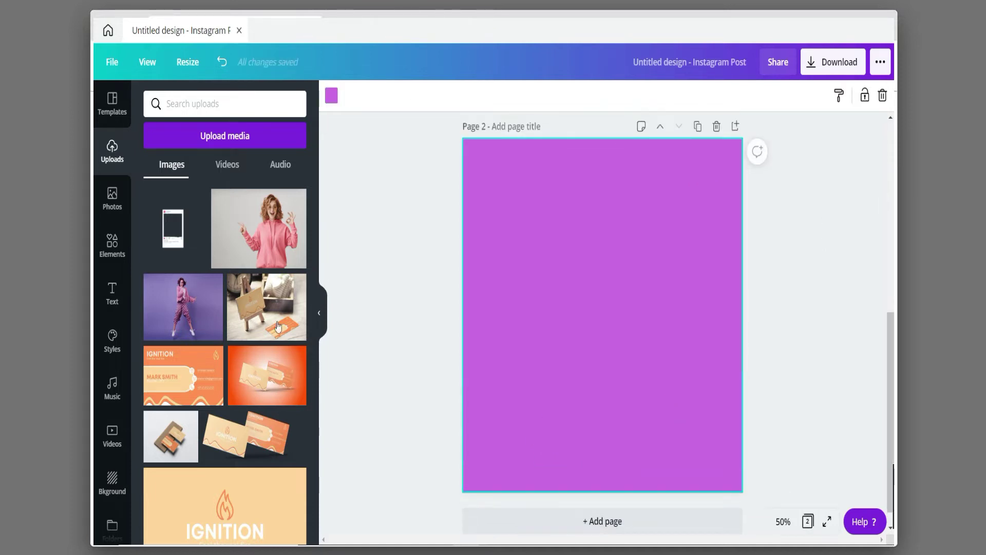
{"action": "left_click", "coordinate": [257, 231]}
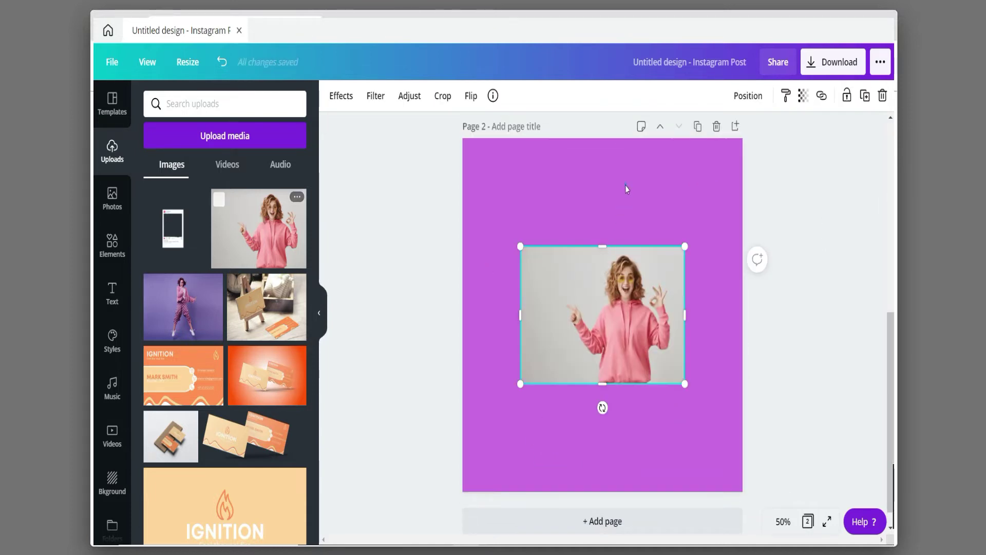
{"action": "left_click", "coordinate": [339, 95]}
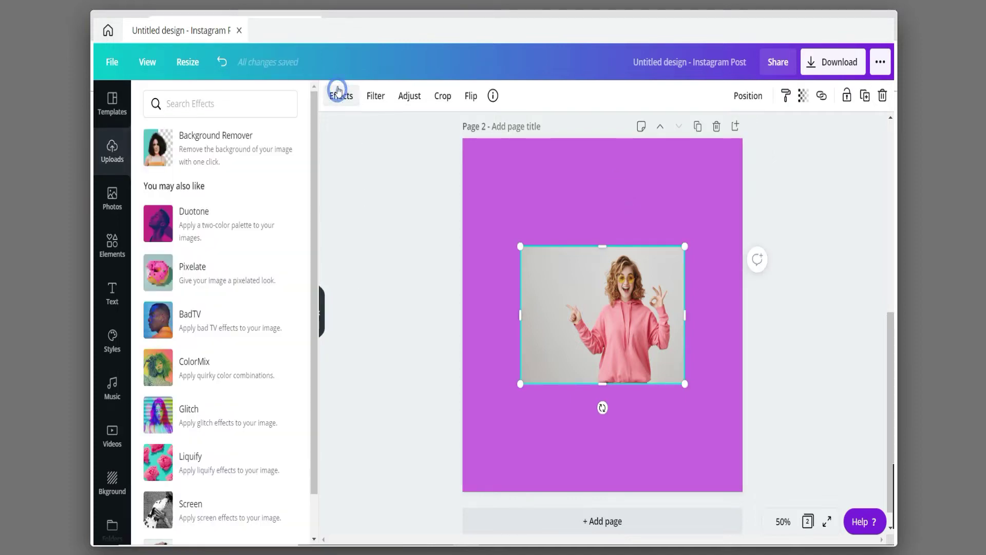
{"action": "left_click", "coordinate": [165, 145]}
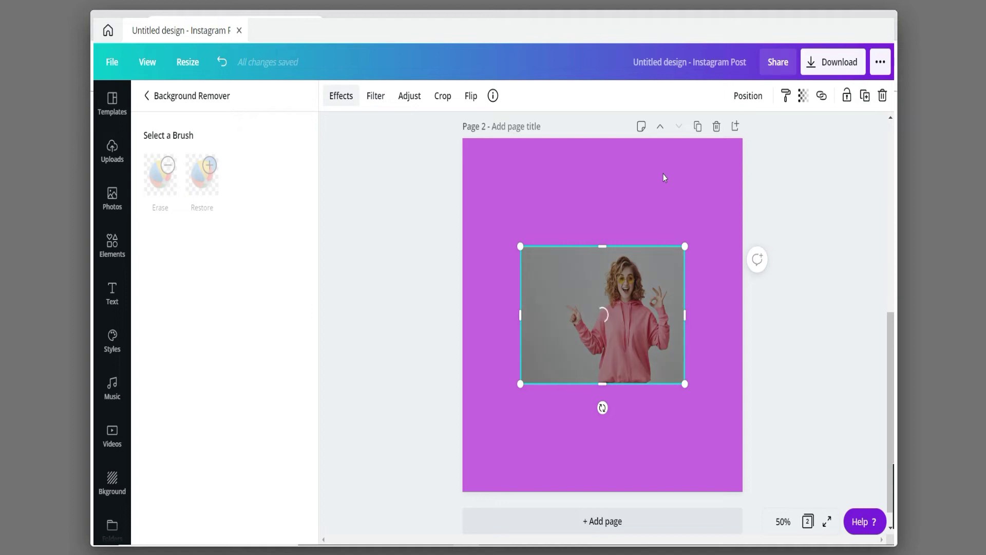
Set the second page's background to light pink
{"action": "left_click", "coordinate": [663, 177]}
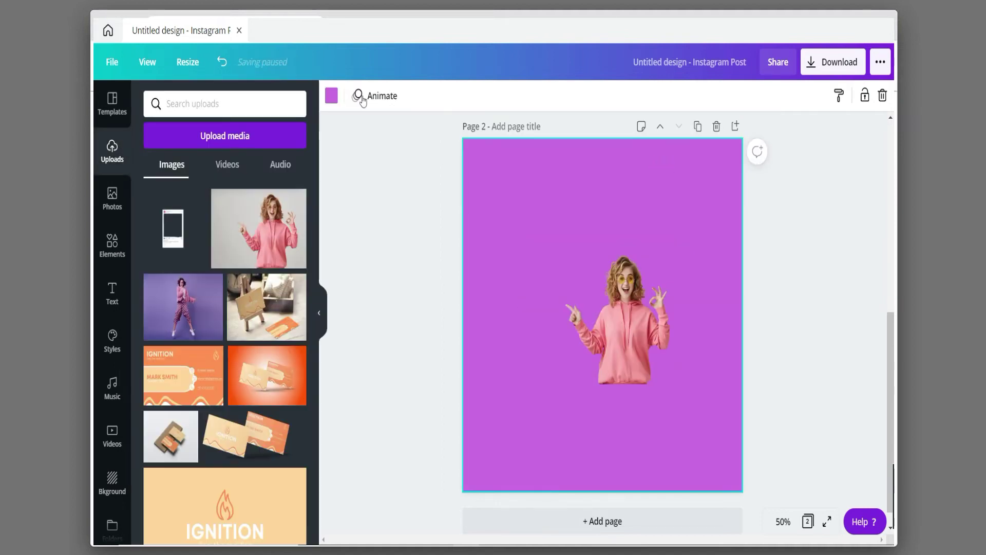
{"action": "left_click", "coordinate": [331, 96]}
{"action": "left_click", "coordinate": [210, 289]}
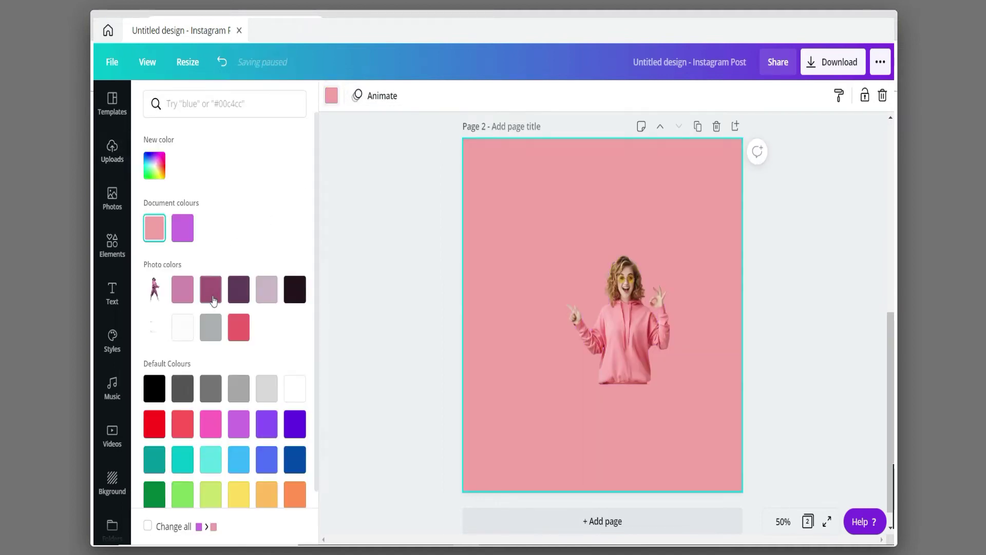
Crop the hoodie cutout's empty left margin, enlarge it to fill the page width and rest it on the page's lower edge
{"action": "left_click", "coordinate": [556, 327]}
{"action": "left_click_drag", "start_coordinate": [518, 318], "coordinate": [560, 320]}
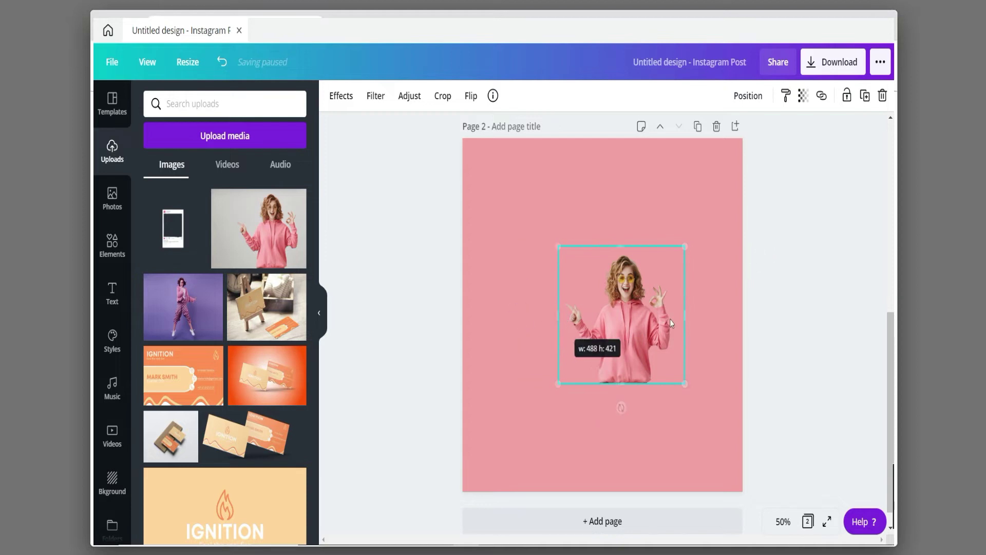
{"action": "left_click_drag", "start_coordinate": [685, 383], "coordinate": [571, 276]}
{"action": "left_click_drag", "start_coordinate": [661, 367], "coordinate": [780, 465]}
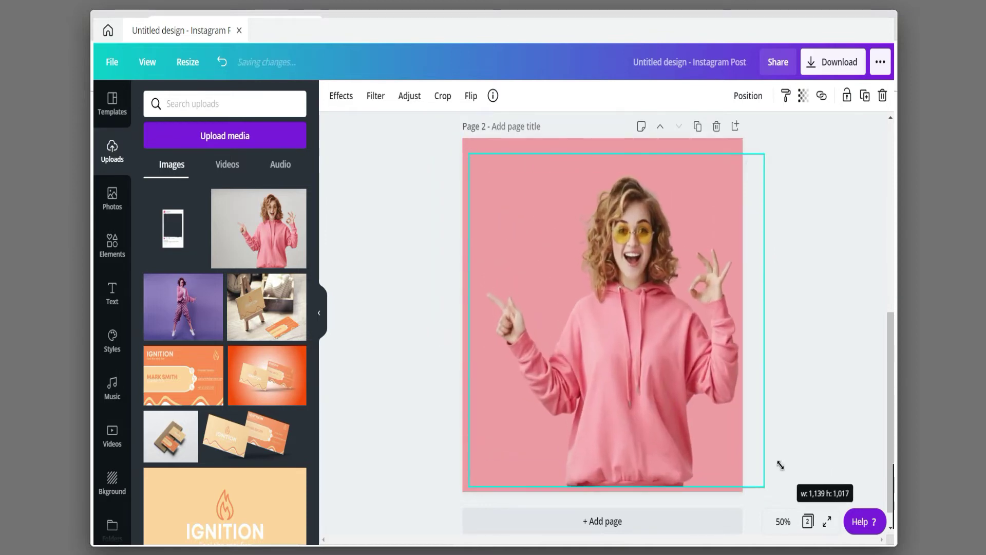
{"action": "left_click_drag", "start_coordinate": [684, 360], "coordinate": [665, 359]}
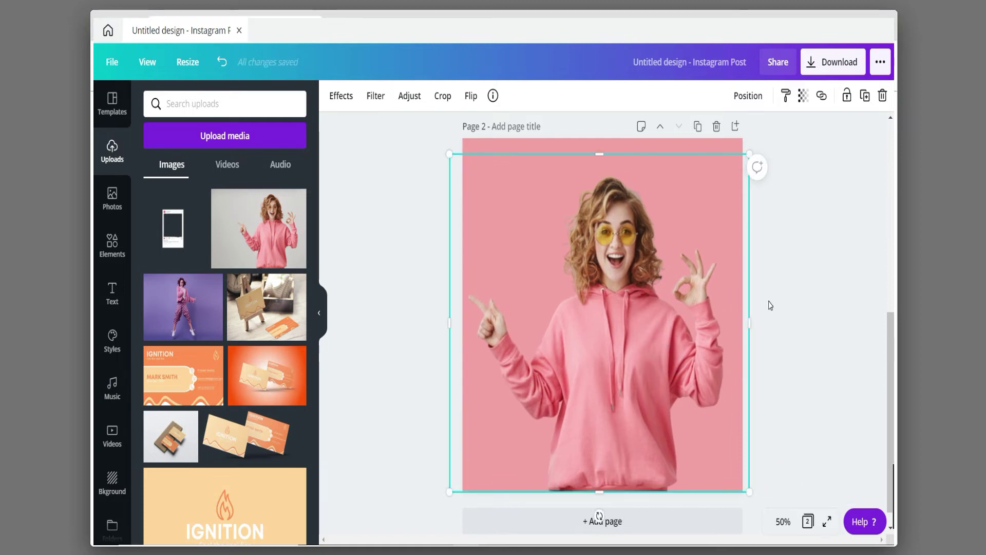
{"action": "left_click", "coordinate": [770, 305]}
Add the uploaded Instagram post frame to the second page and crop its empty side and top margins
{"action": "left_click", "coordinate": [173, 228]}
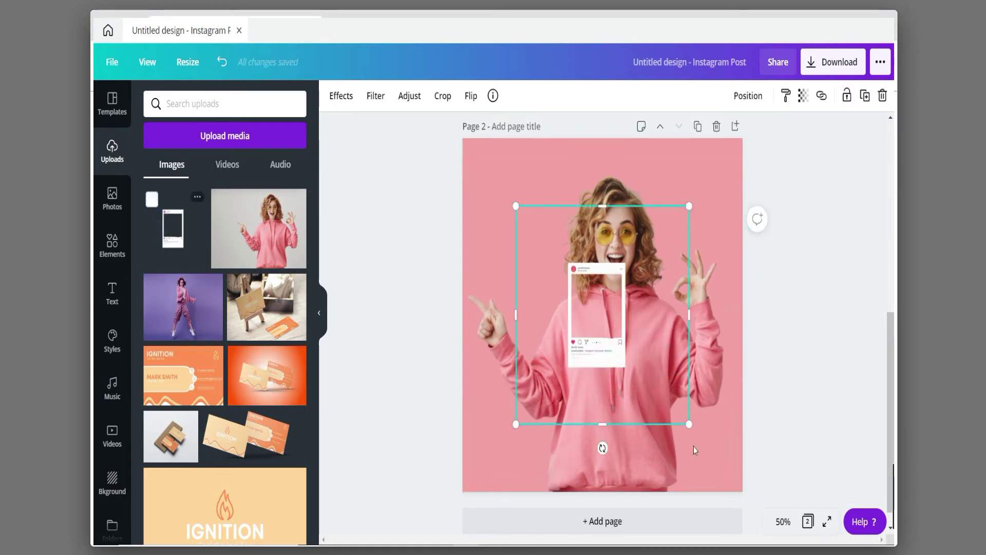
{"action": "left_click_drag", "start_coordinate": [693, 292], "coordinate": [639, 309]}
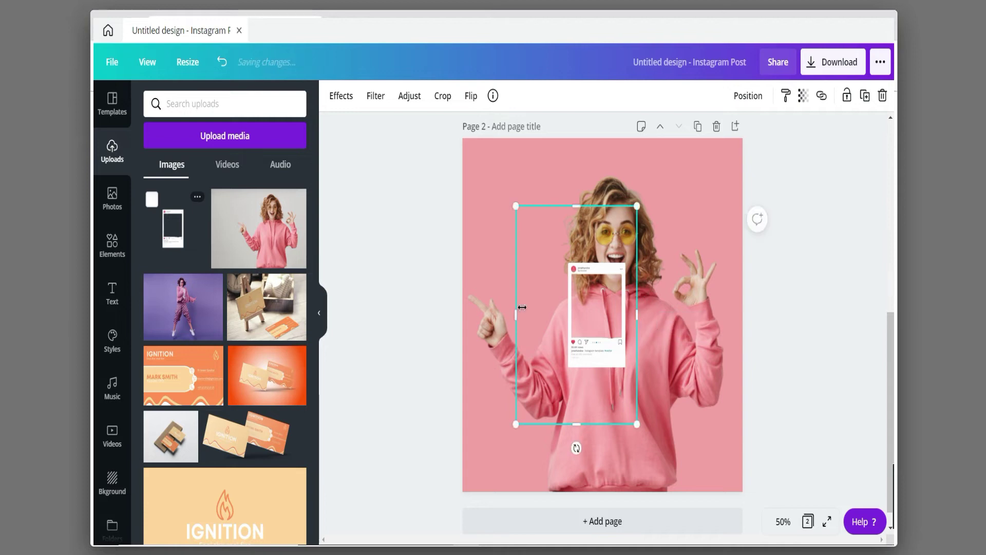
{"action": "left_click_drag", "start_coordinate": [518, 308], "coordinate": [561, 306]}
{"action": "left_click_drag", "start_coordinate": [599, 206], "coordinate": [600, 252]}
Crop the frame's empty bottom area, enlarge it to nearly the page height and move it up over the woman
{"action": "left_click_drag", "start_coordinate": [599, 425], "coordinate": [734, 529]}
{"action": "left_click_drag", "start_coordinate": [568, 282], "coordinate": [486, 156]}
{"action": "left_click", "coordinate": [614, 325]}
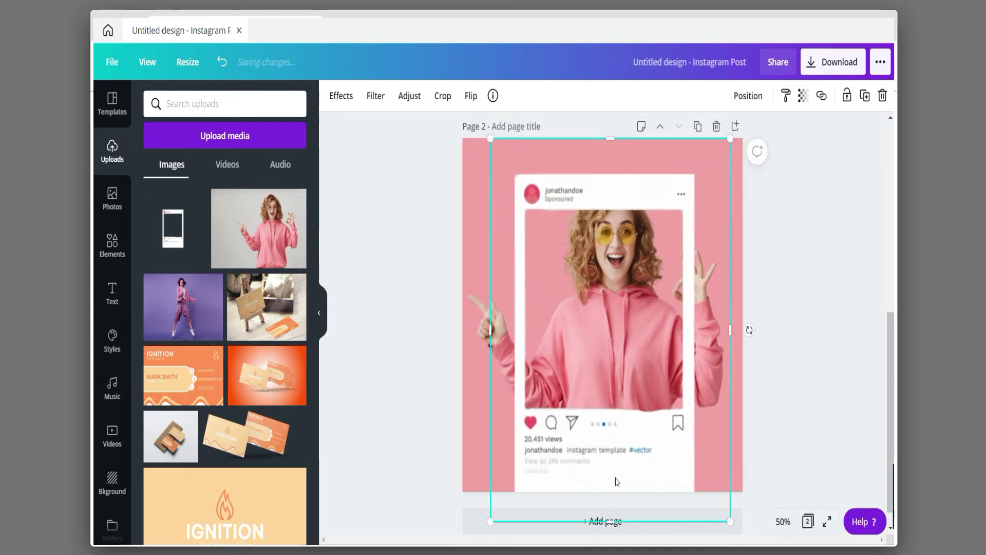
{"action": "left_click_drag", "start_coordinate": [617, 446], "coordinate": [617, 432]}
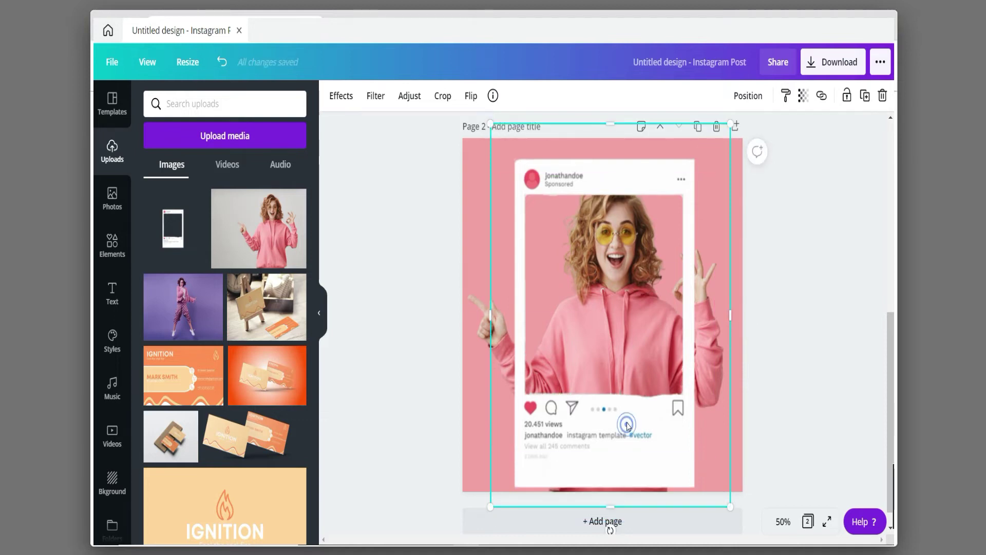
Shrink the frame slightly, tilt it a little counter-clockwise and centre it around the woman's face and torso
{"action": "left_click_drag", "start_coordinate": [731, 122], "coordinate": [717, 144]}
{"action": "left_click_drag", "start_coordinate": [610, 263], "coordinate": [616, 241]}
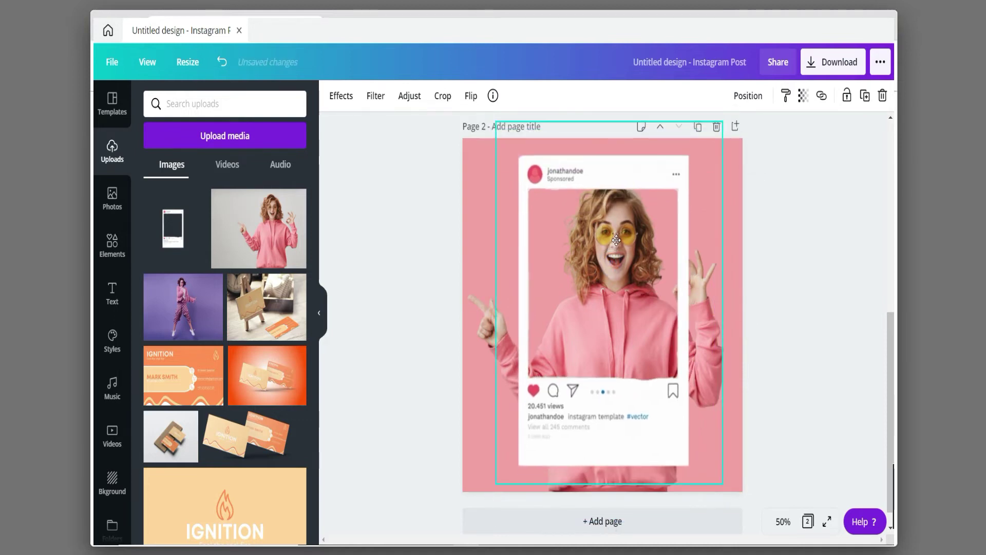
{"action": "left_click_drag", "start_coordinate": [607, 508], "coordinate": [645, 524]}
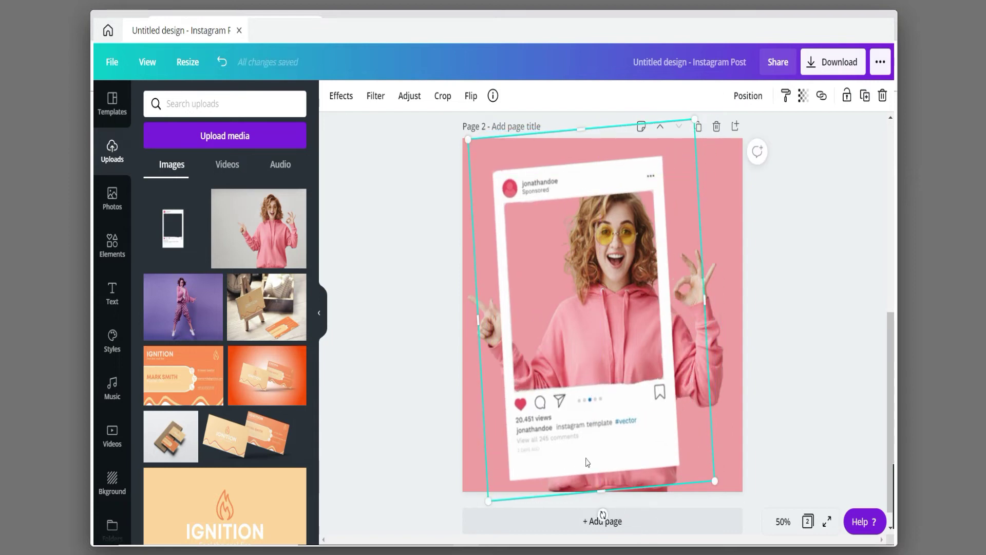
{"action": "left_click_drag", "start_coordinate": [592, 391], "coordinate": [604, 397]}
Duplicate the hoodie woman cutout and align the copy exactly over the original, in front of the Instagram frame
{"action": "left_click", "coordinate": [466, 260]}
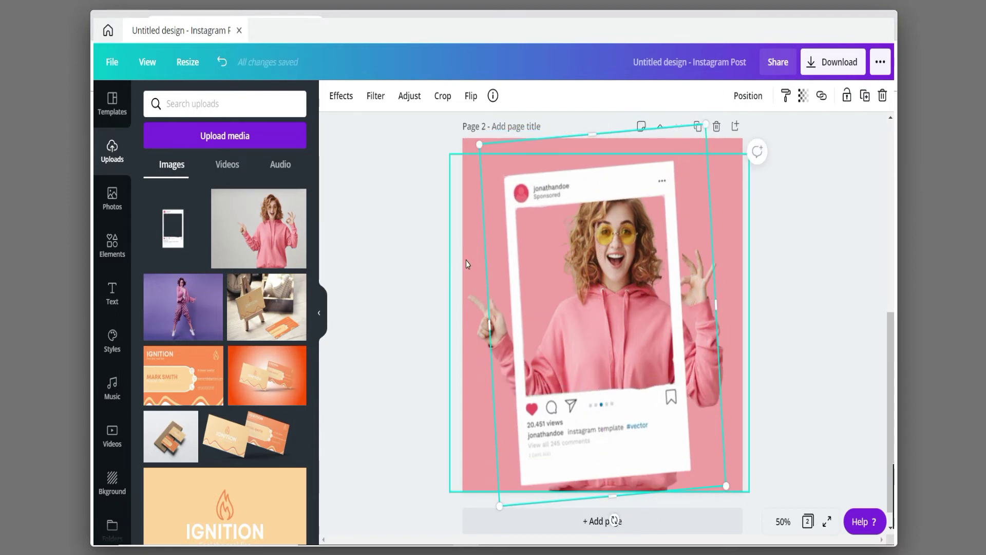
{"action": "key", "text": "ctrl+d"}
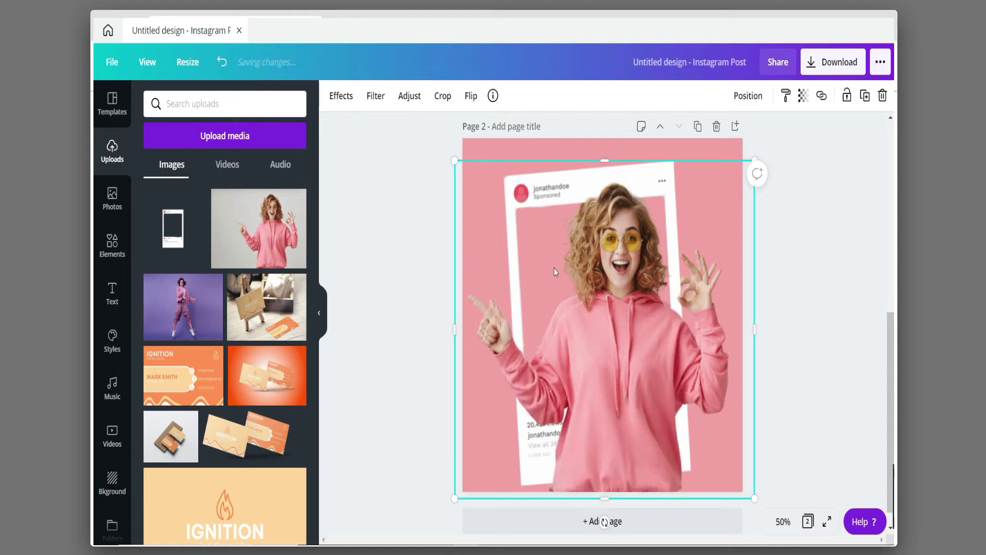
{"action": "left_click_drag", "start_coordinate": [620, 280], "coordinate": [612, 272]}
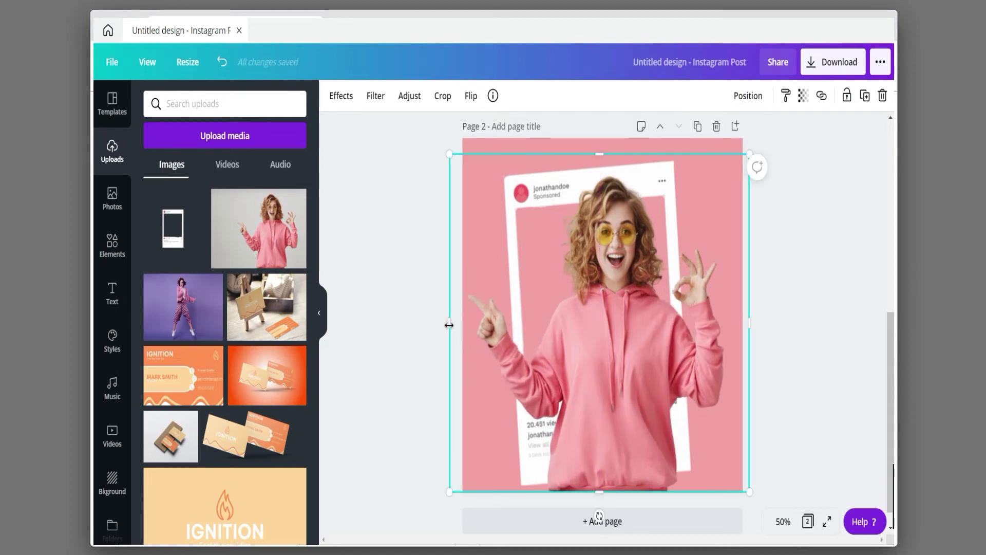
Crop the front copy on its left, upper and lower sides so only the arm making the OK gesture overlaps the frame
{"action": "left_click_drag", "start_coordinate": [449, 325], "coordinate": [560, 362]}
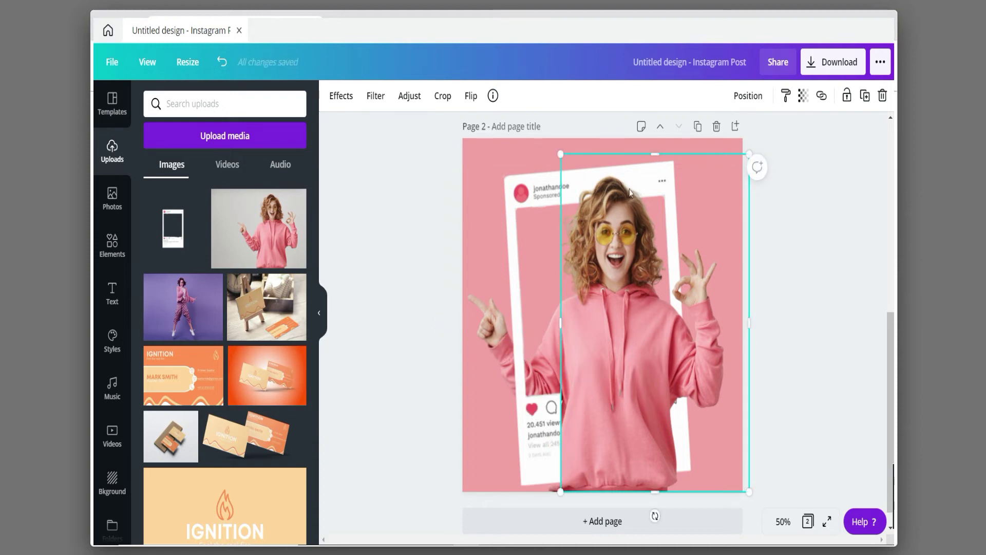
{"action": "left_click_drag", "start_coordinate": [642, 341], "coordinate": [717, 236]}
{"action": "left_click", "coordinate": [792, 264]}
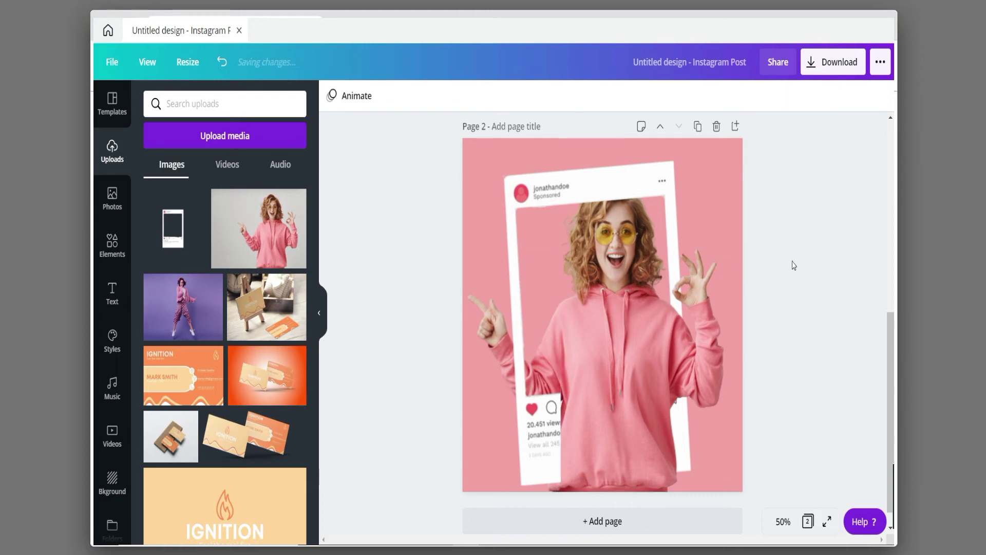
{"action": "left_click", "coordinate": [645, 338]}
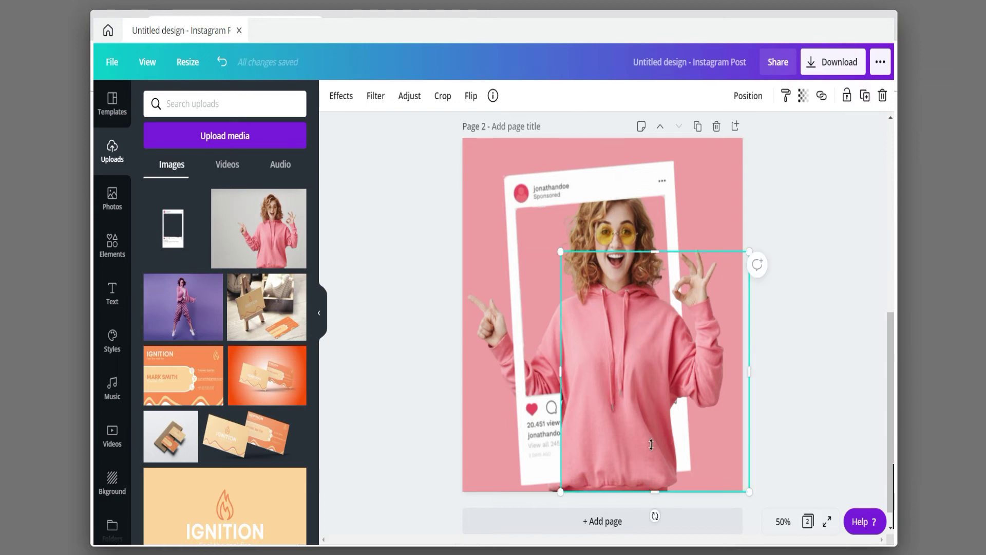
{"action": "left_click_drag", "start_coordinate": [650, 444], "coordinate": [668, 381]}
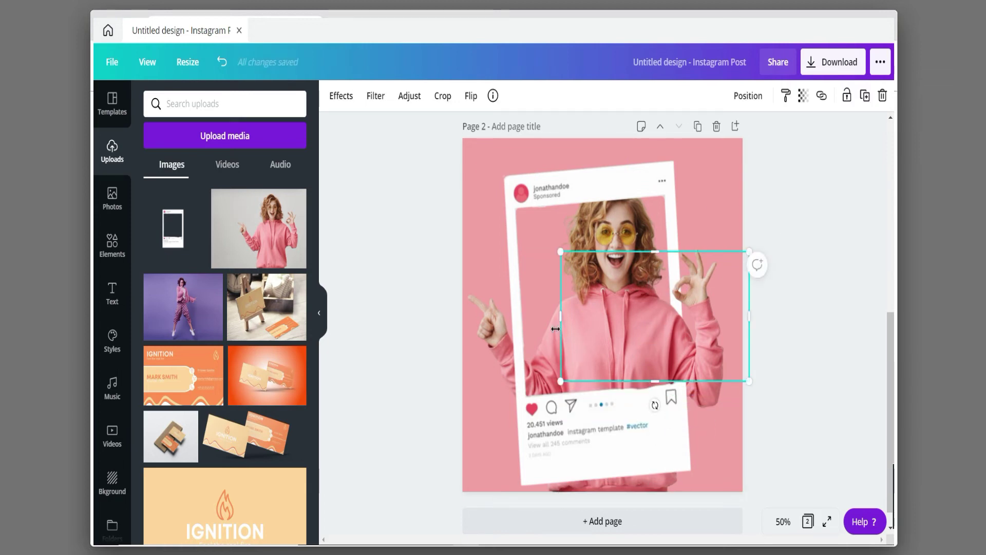
{"action": "left_click_drag", "start_coordinate": [562, 315], "coordinate": [654, 316]}
{"action": "left_click_drag", "start_coordinate": [701, 381], "coordinate": [703, 400]}
Nudge the frame slightly down and right, and trim the arm copy's lower edge to a height of about 433
{"action": "left_click_drag", "start_coordinate": [602, 343], "coordinate": [605, 343]}
{"action": "left_click", "coordinate": [710, 353]}
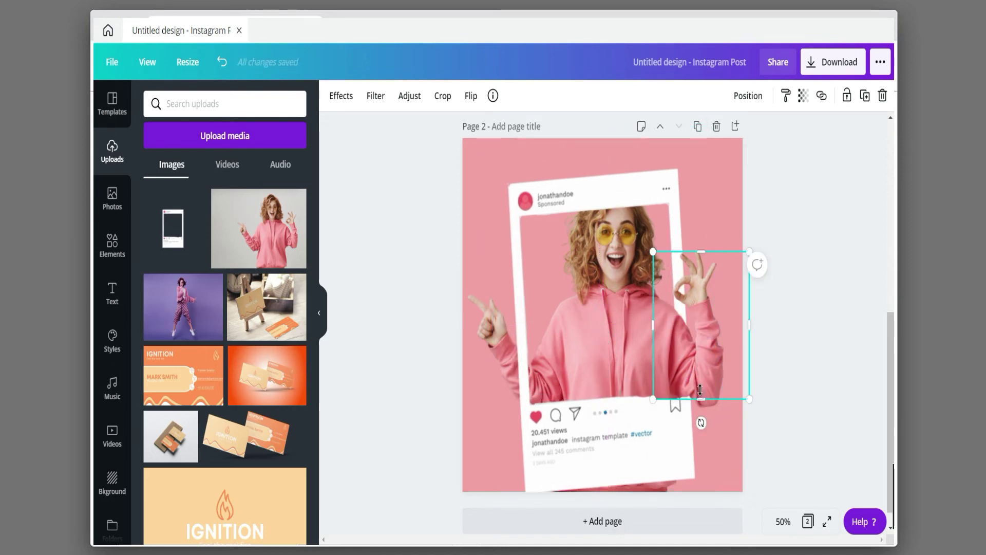
{"action": "left_click_drag", "start_coordinate": [701, 397], "coordinate": [699, 386]}
{"action": "left_click", "coordinate": [814, 348]}
{"action": "left_click", "coordinate": [649, 371]}
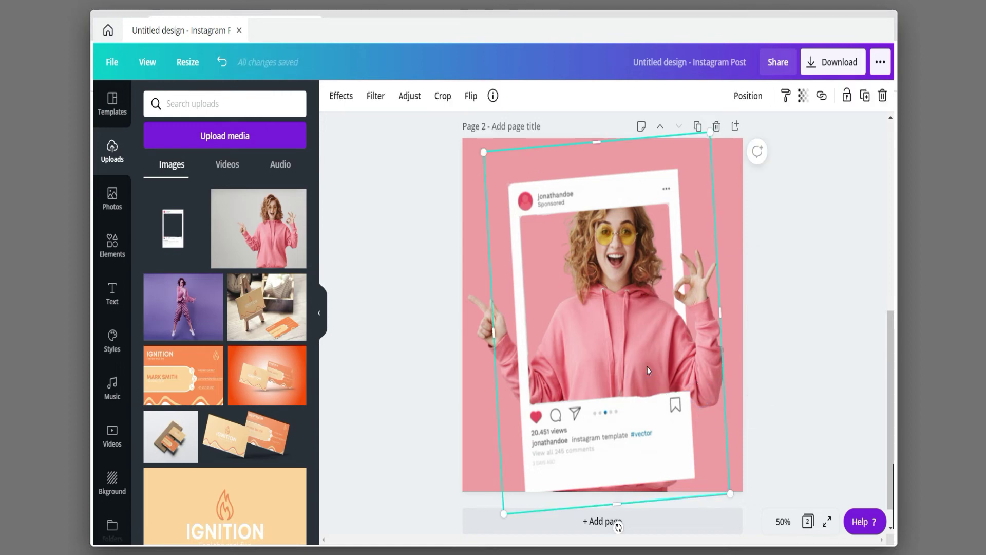
{"action": "left_click", "coordinate": [698, 360]}
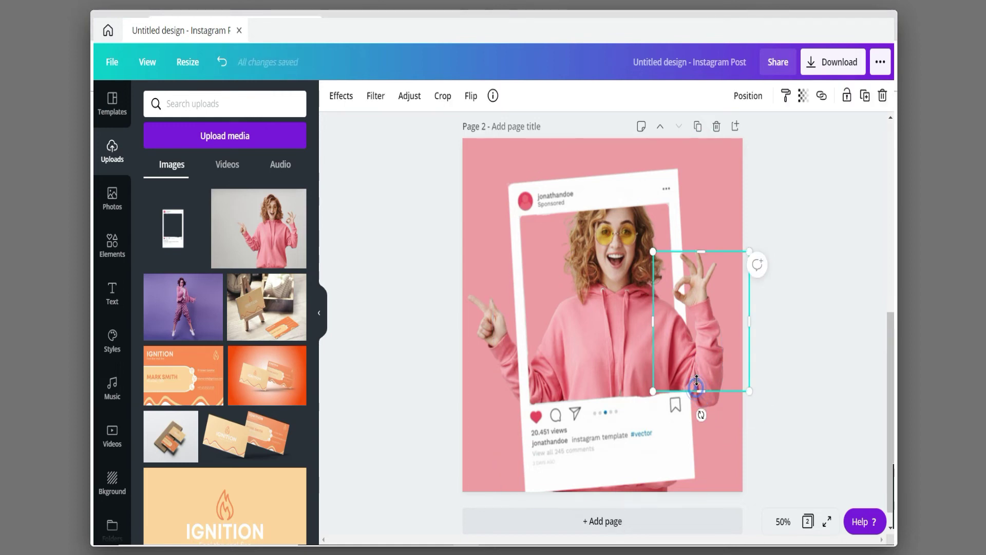
{"action": "mouse_move", "coordinate": [701, 391]}
{"action": "left_mouse_down"}
{"action": "mouse_move", "coordinate": [697, 314]}
{"action": "mouse_move", "coordinate": [698, 424]}
{"action": "mouse_move", "coordinate": [695, 376]}
{"action": "mouse_move", "coordinate": [696, 387]}
{"action": "left_mouse_up"}
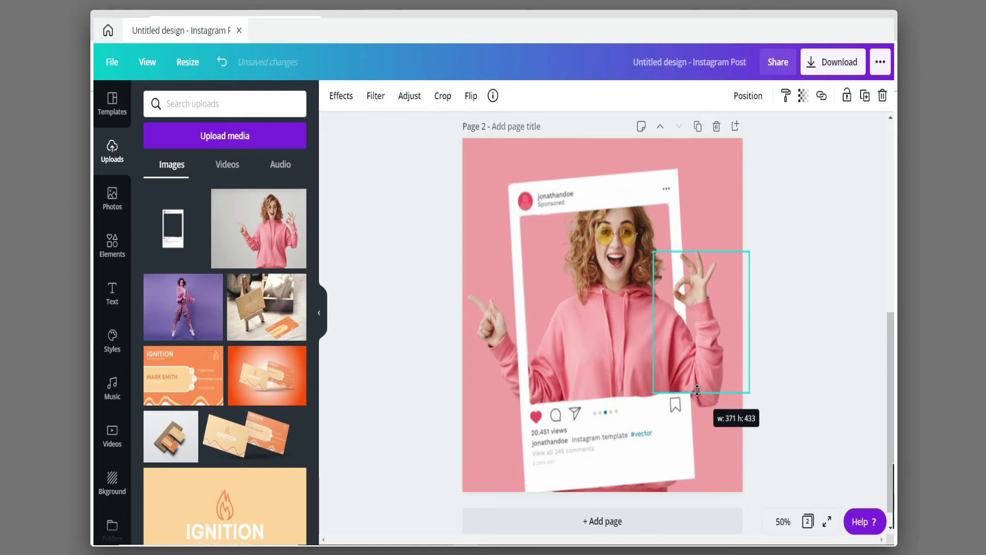
{"action": "left_click", "coordinate": [860, 324]}
Shift the frame slightly down and left, and extend the arm copy's lower edge to a height of about 439
{"action": "left_click_drag", "start_coordinate": [634, 449], "coordinate": [631, 456]}
{"action": "left_click", "coordinate": [681, 361]}
{"action": "left_click_drag", "start_coordinate": [697, 392], "coordinate": [699, 396]}
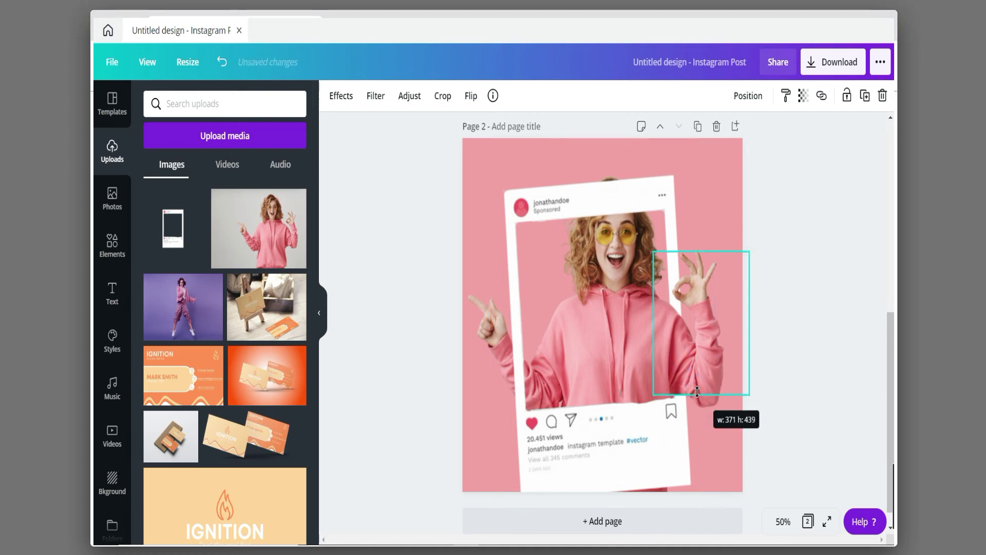
{"action": "left_click", "coordinate": [824, 346]}
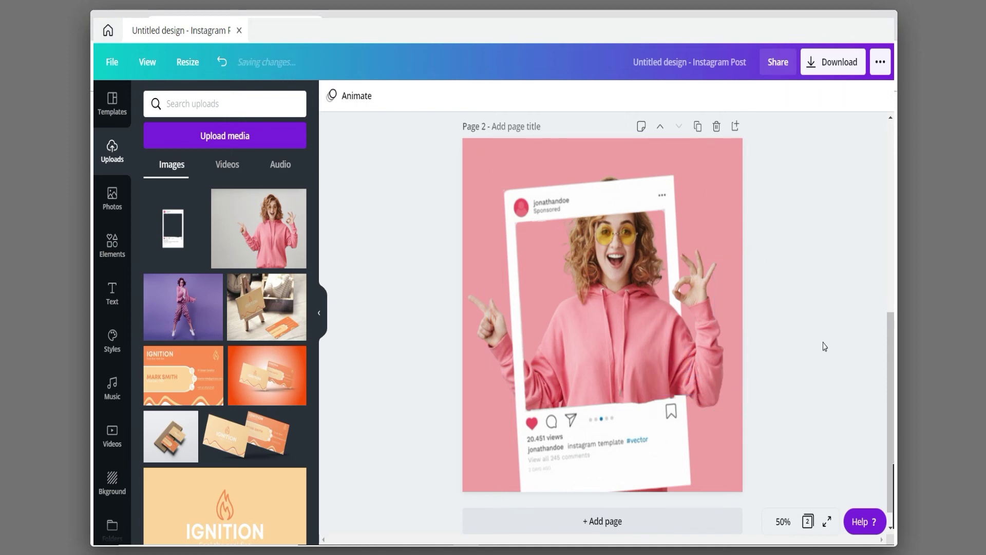
Place another copy of the woman over the original, cropped around her head so her hair overlaps the frame's upper border
{"action": "left_click", "coordinate": [709, 330]}
{"action": "left_click_drag", "start_coordinate": [704, 345], "coordinate": [473, 323]}
{"action": "left_click_drag", "start_coordinate": [611, 251], "coordinate": [613, 164]}
{"action": "left_click_drag", "start_coordinate": [606, 333], "coordinate": [633, 294]}
{"action": "left_click_drag", "start_coordinate": [475, 228], "coordinate": [525, 231]}
{"action": "left_click", "coordinate": [811, 259]}
Trim the lower edge of the OK-gesture arm copy slightly where it meets the frame's white caption area
{"action": "left_click", "coordinate": [708, 347]}
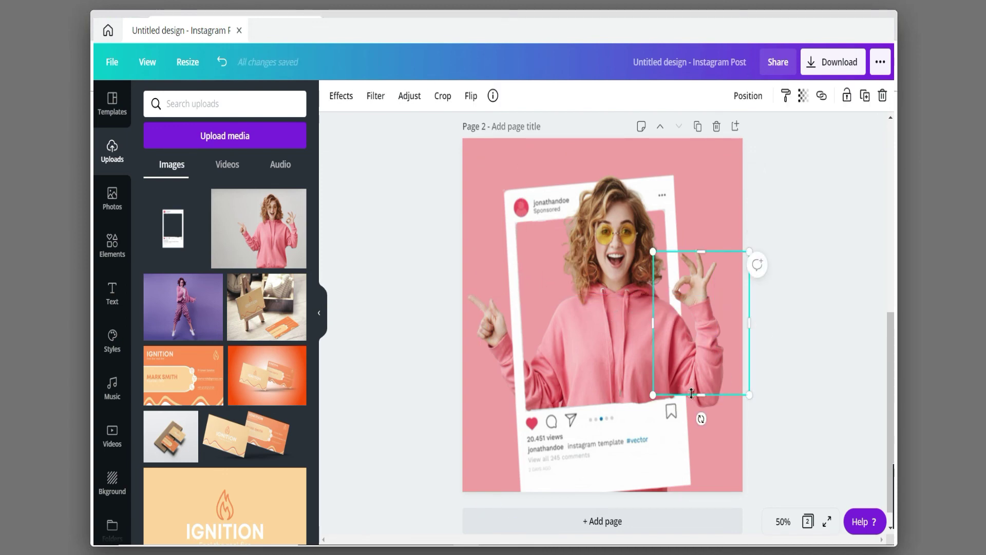
{"action": "mouse_move", "coordinate": [702, 394]}
{"action": "left_mouse_down"}
{"action": "mouse_move", "coordinate": [702, 379]}
{"action": "mouse_move", "coordinate": [701, 389]}
{"action": "left_mouse_up"}
{"action": "left_click", "coordinate": [701, 392]}
{"action": "key", "text": "Escape"}
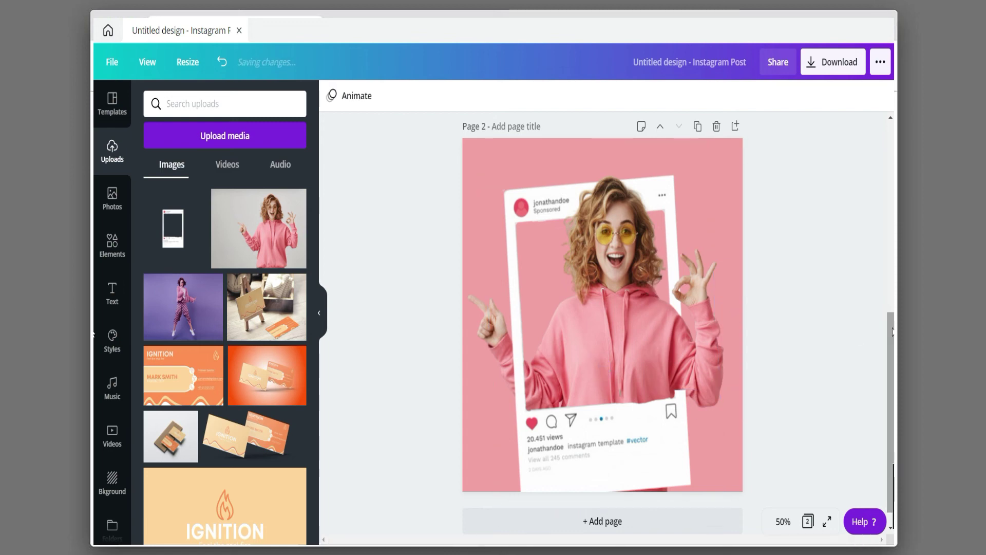
Review the purple and pink page designs, including in full-screen presentation view
{"action": "scroll", "coordinate": [872, 342], "scroll_direction": "down", "scroll_amount": 1}
{"action": "scroll", "coordinate": [871, 341], "scroll_direction": "up", "scroll_amount": 6}
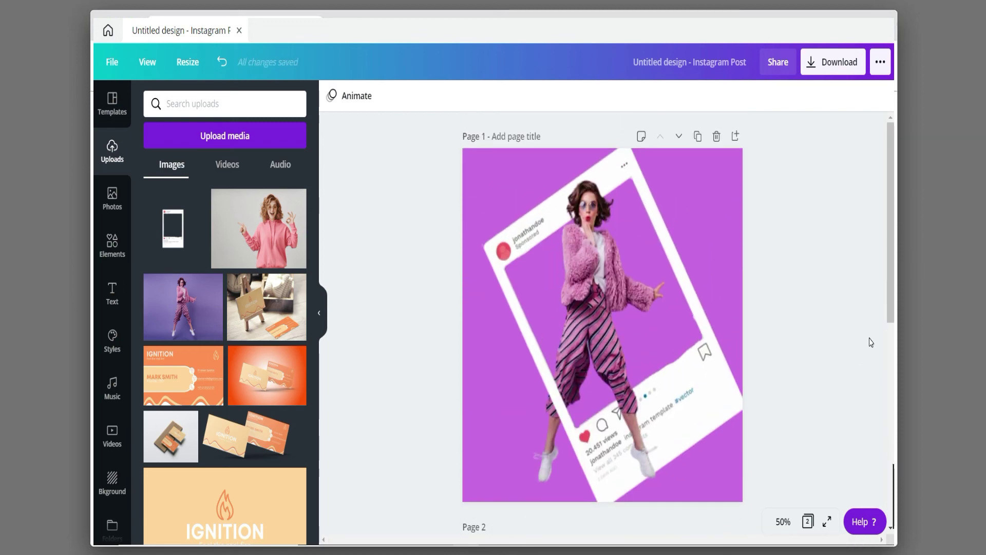
{"action": "scroll", "coordinate": [870, 341], "scroll_direction": "down", "scroll_amount": 5}
{"action": "scroll", "coordinate": [763, 421], "scroll_direction": "up", "scroll_amount": 6}
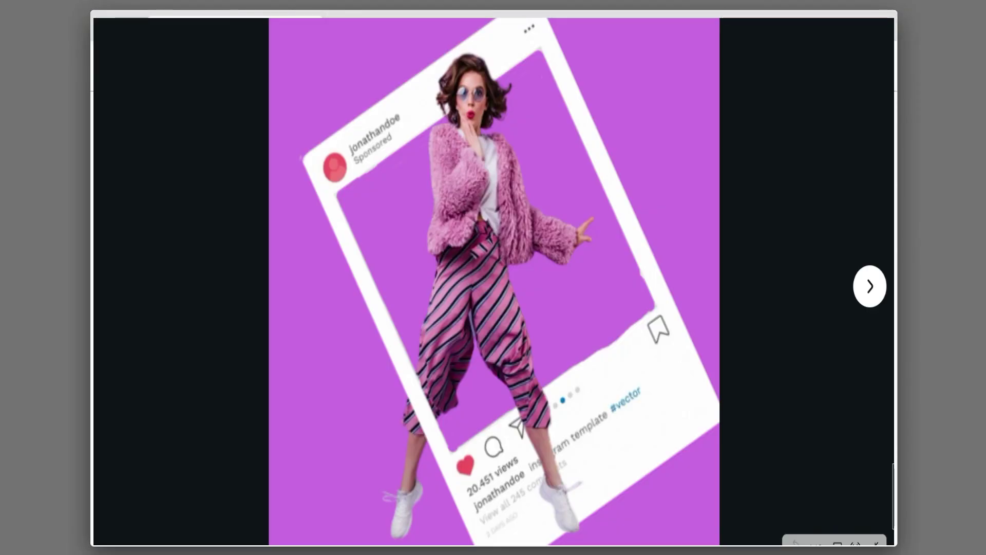
{"action": "left_click", "coordinate": [872, 289]}
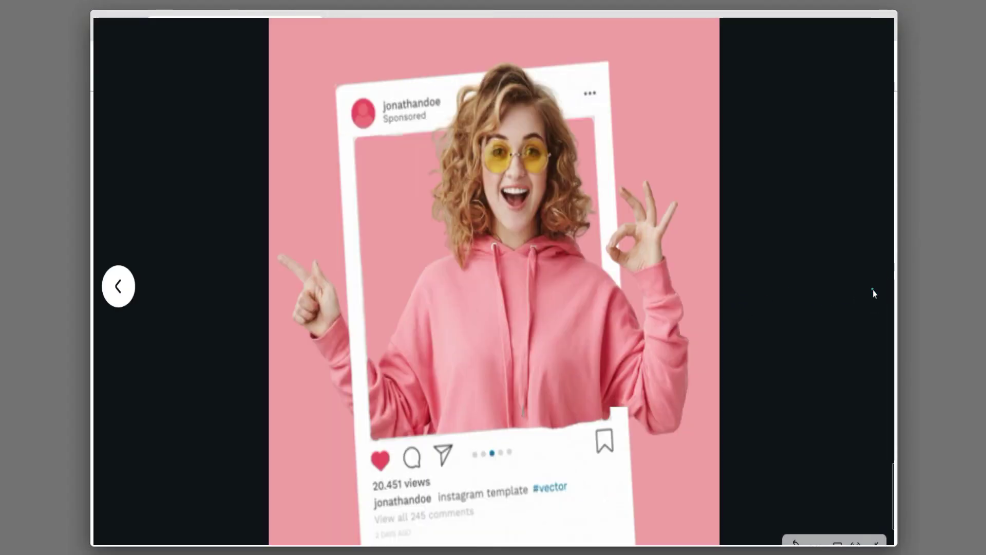
{"action": "left_click", "coordinate": [119, 288]}
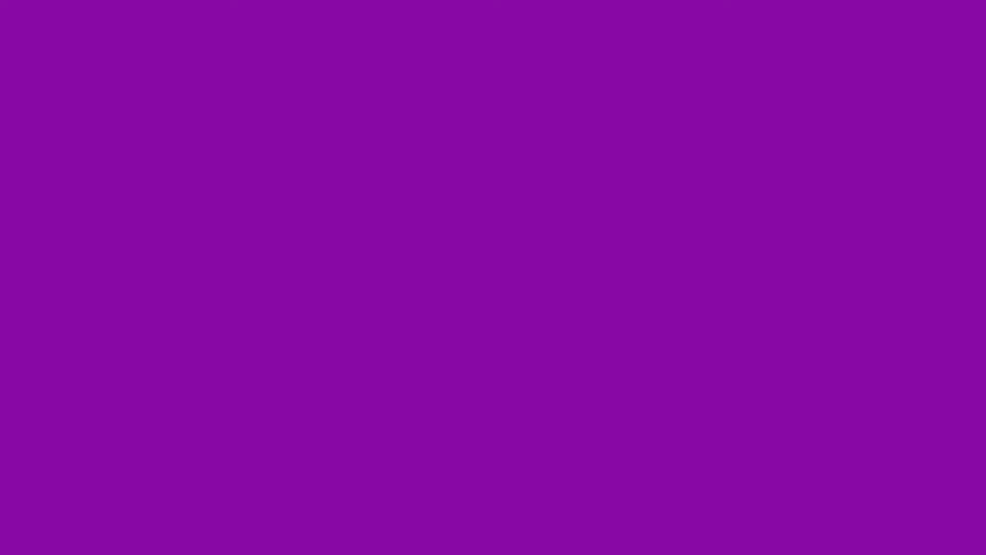